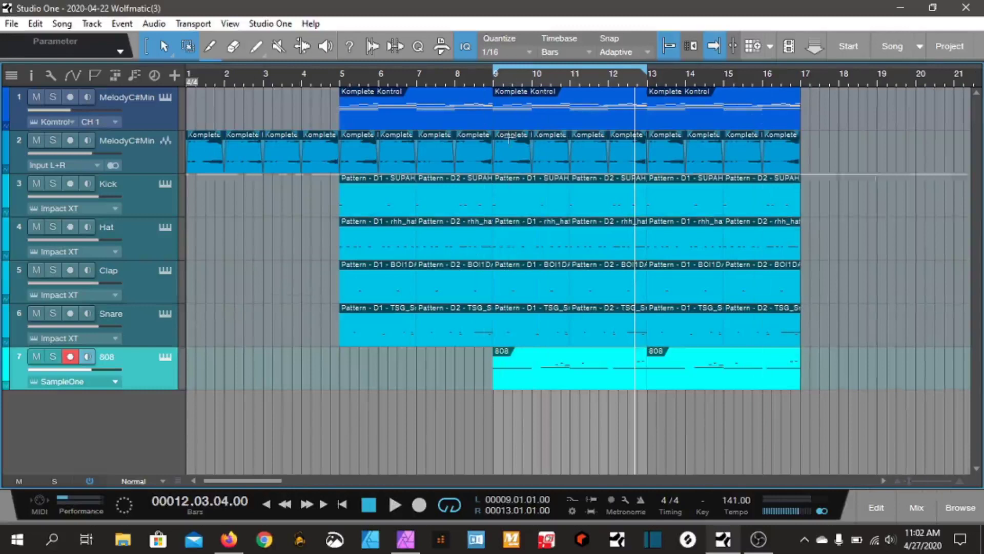
Move the playhead to bar 9 and start the beat loop playing
click(496, 82)
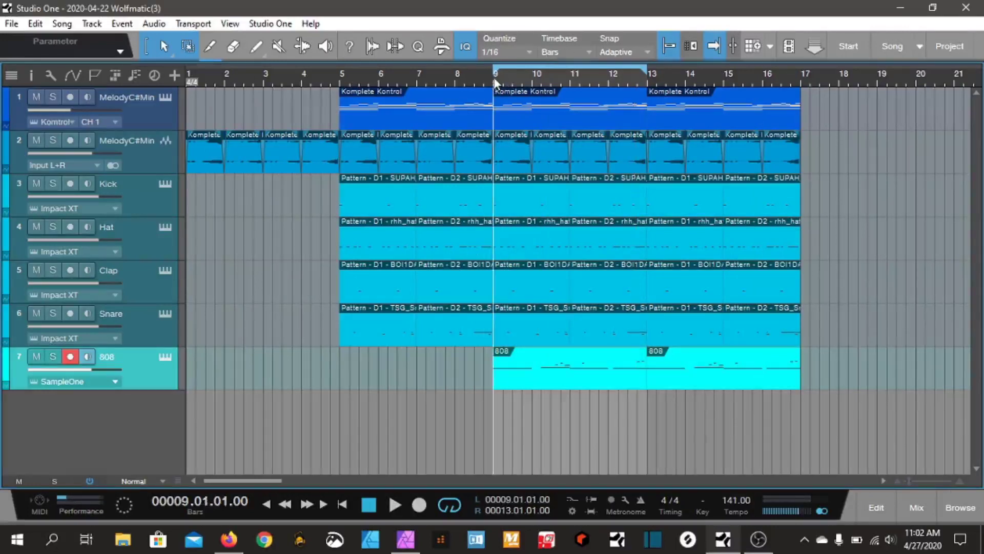
key(space)
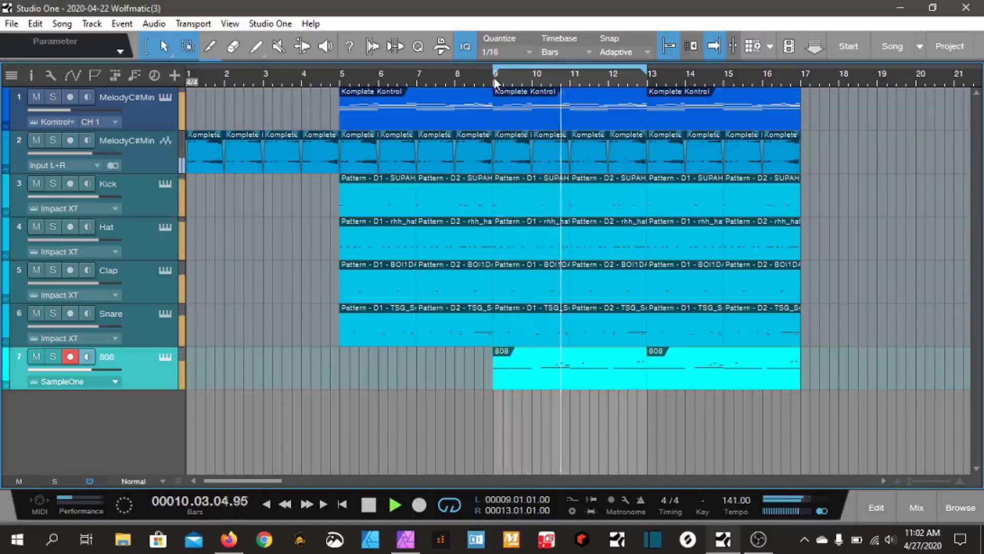
Solo the Kick and 808 tracks and replay the loop from bar 9
click(53, 185)
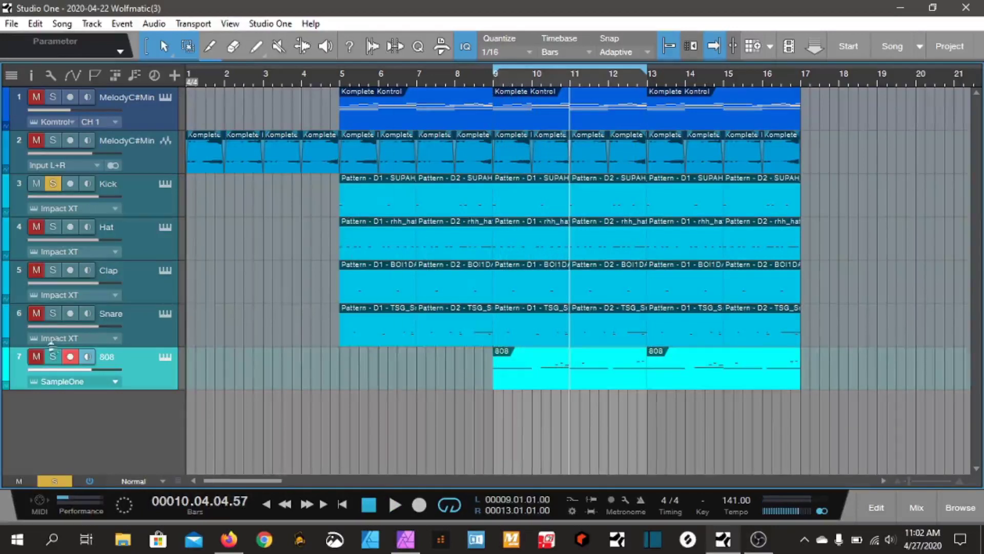
click(53, 358)
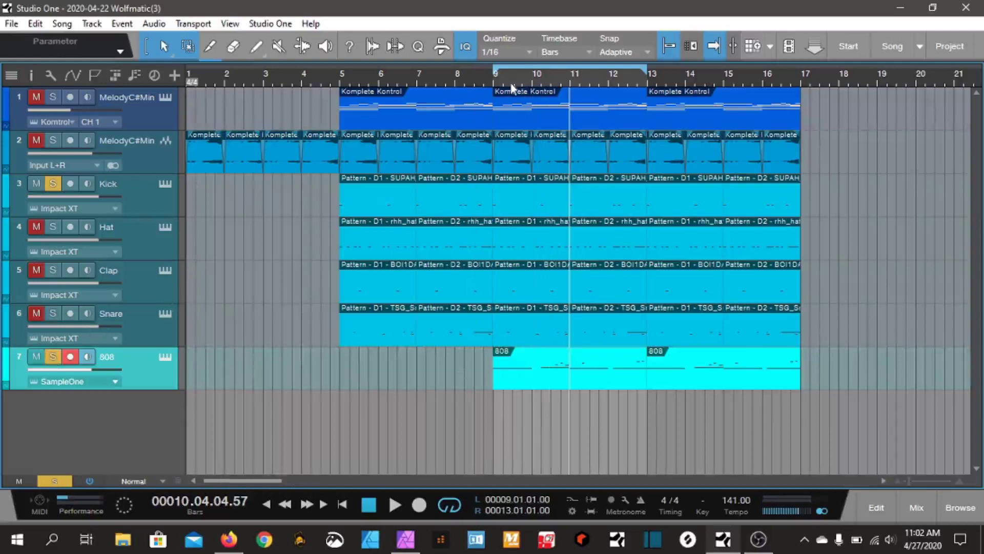
click(494, 81)
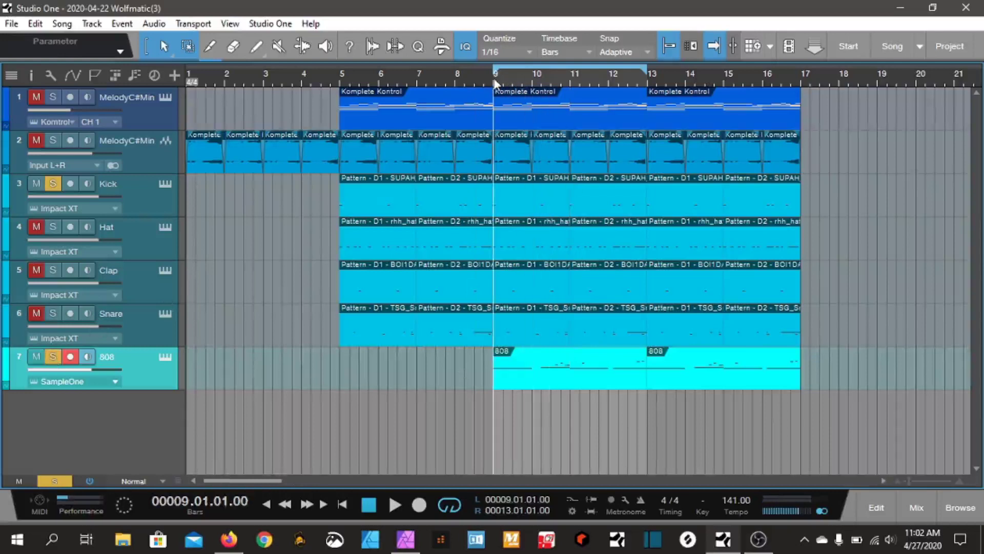
key(space)
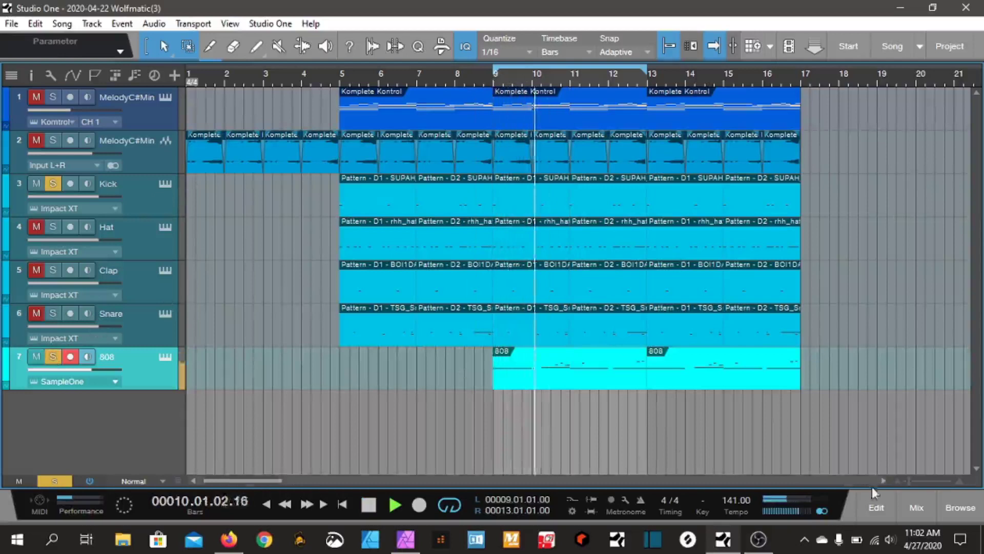
Show the mixer console enlarged over the arrangement, ready to add an 808 insert
click(912, 509)
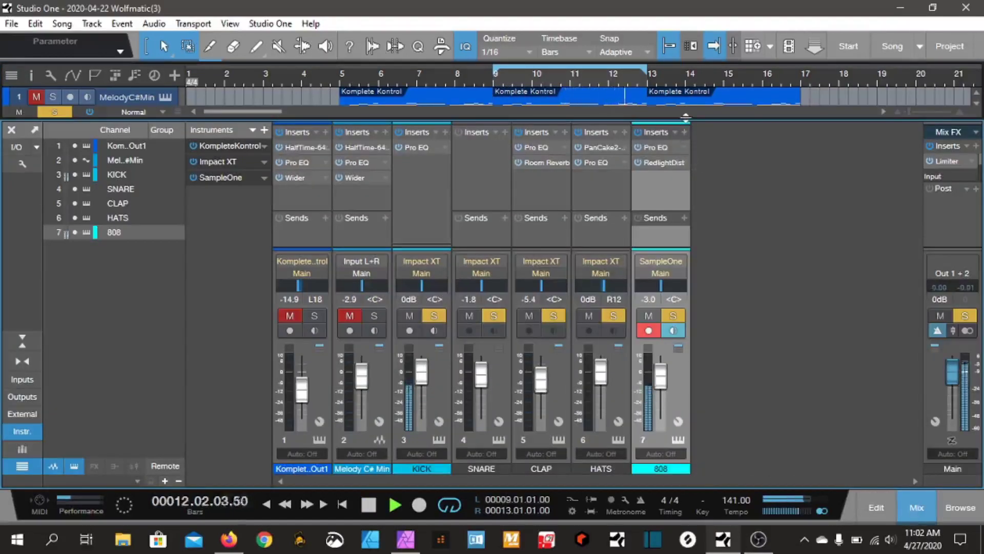
drag(685, 118, 685, 65)
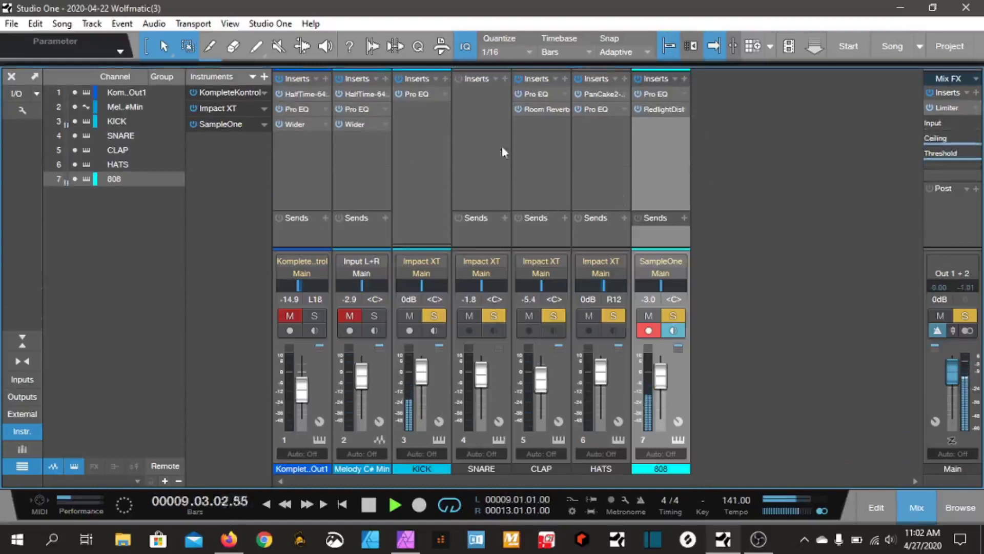
click(685, 79)
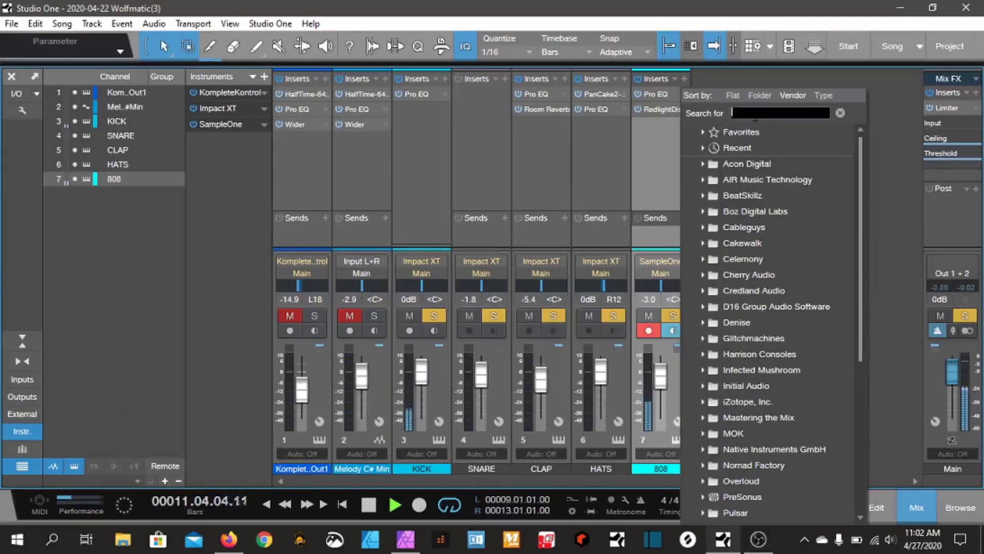
text(comp)
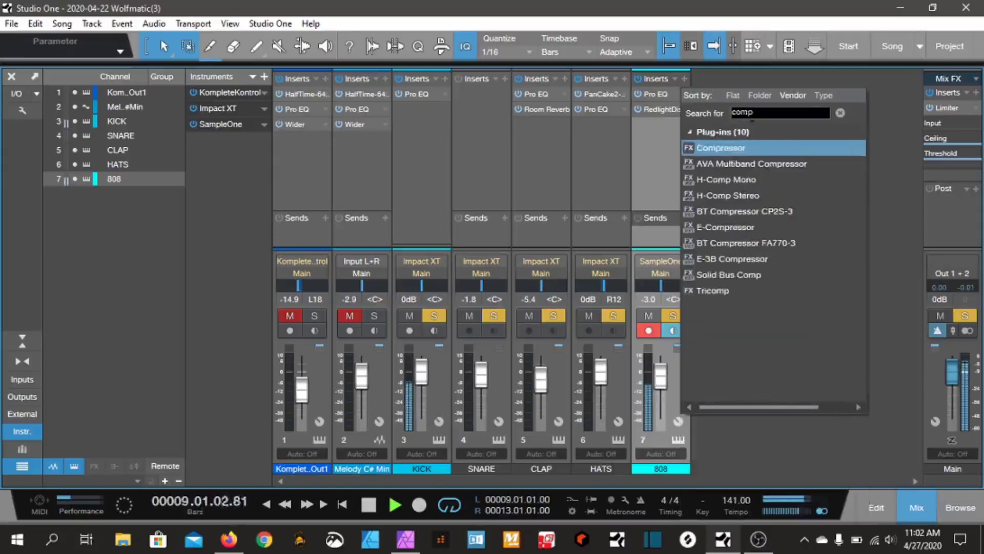
Add a Compressor to the 808 channel, sidechained from the KICK track
click(726, 146)
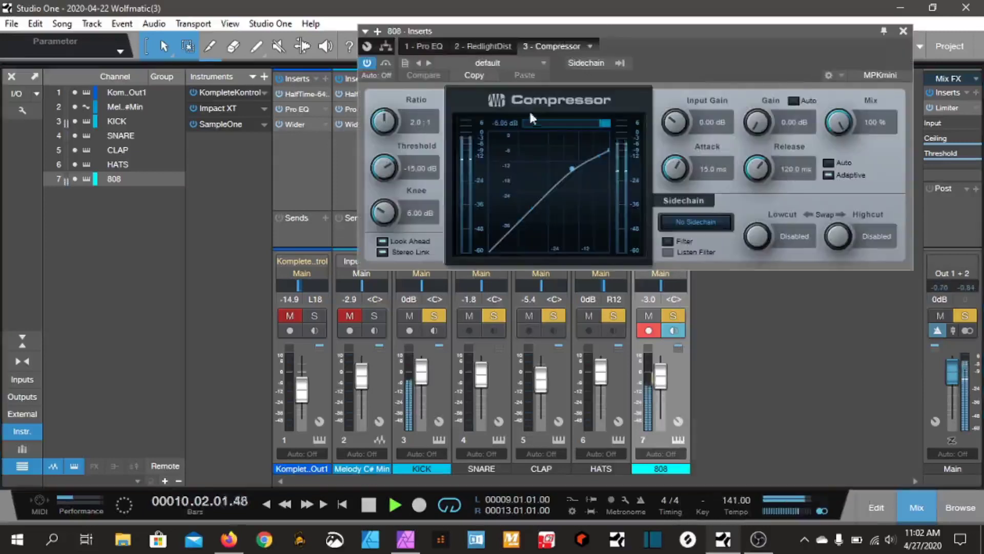
click(589, 63)
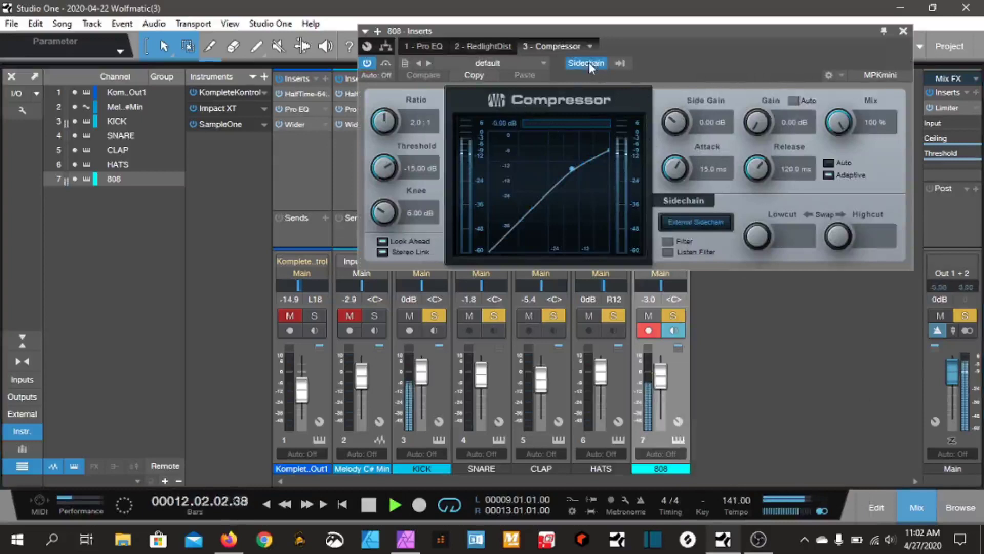
click(622, 62)
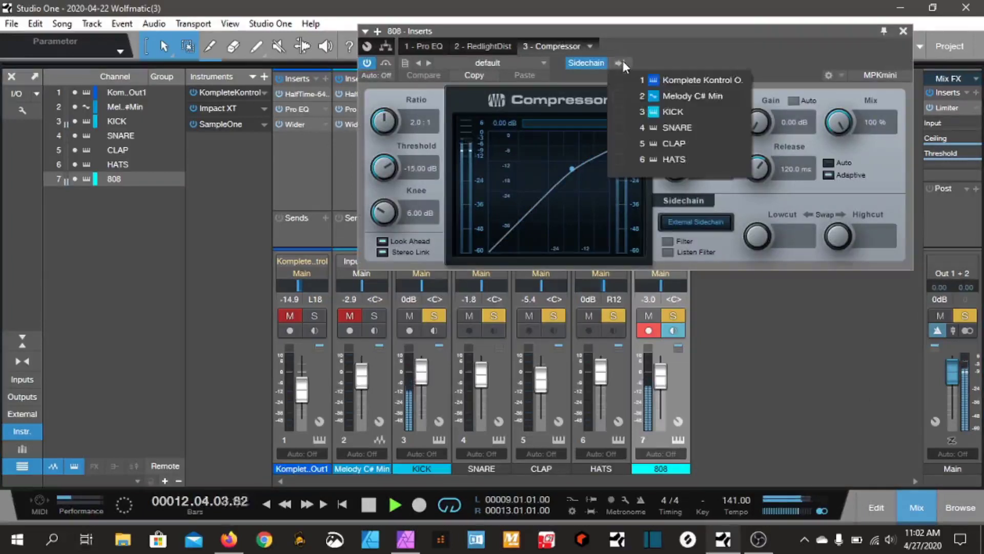
click(621, 110)
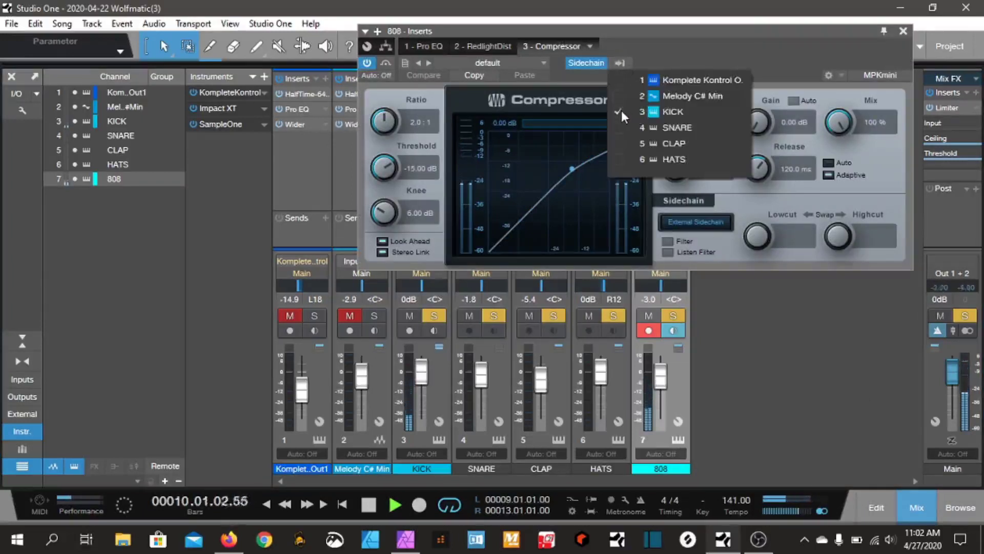
click(805, 47)
click(905, 32)
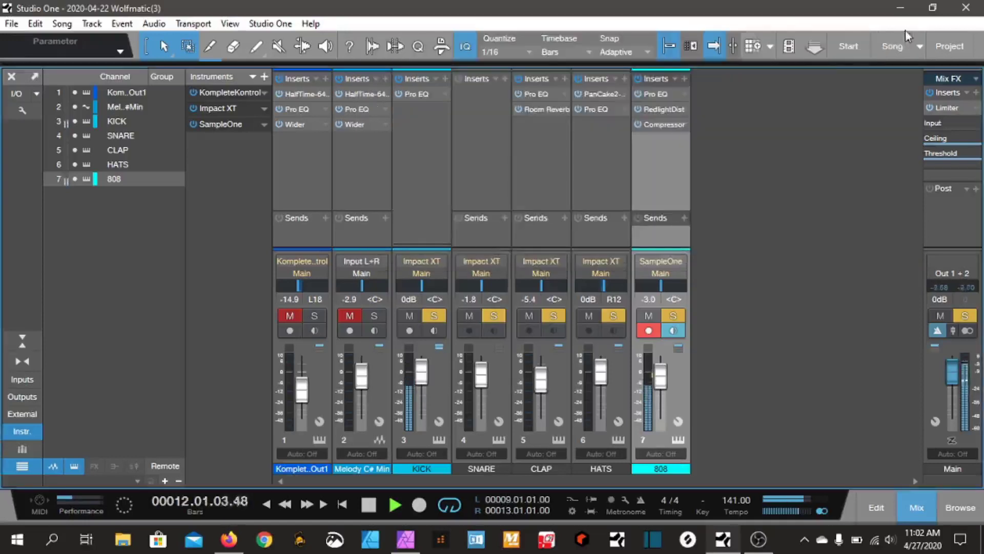
Rename the 808's Compressor insert to 'SC COMP'
right_click(660, 125)
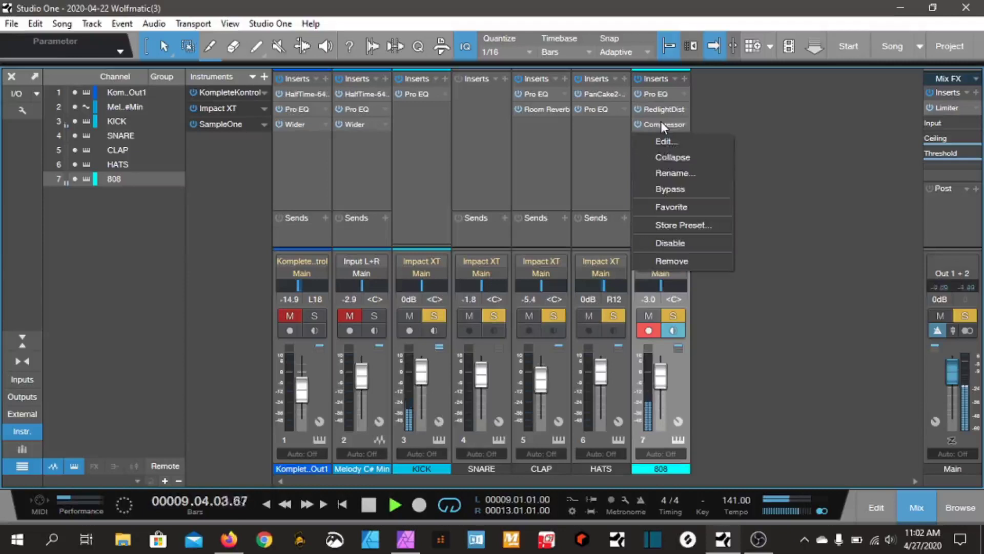
click(671, 175)
text(S)
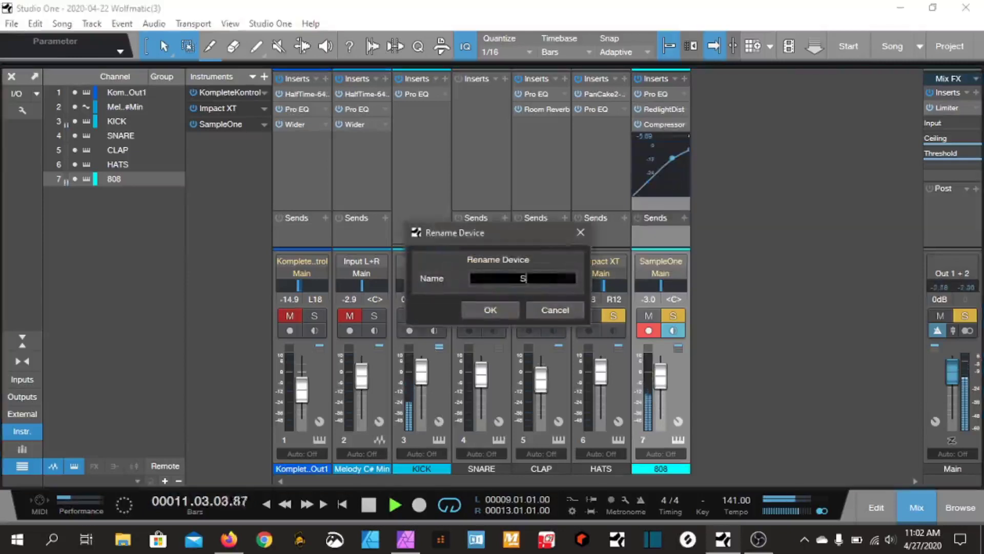
text(C COMP)
key(Return)
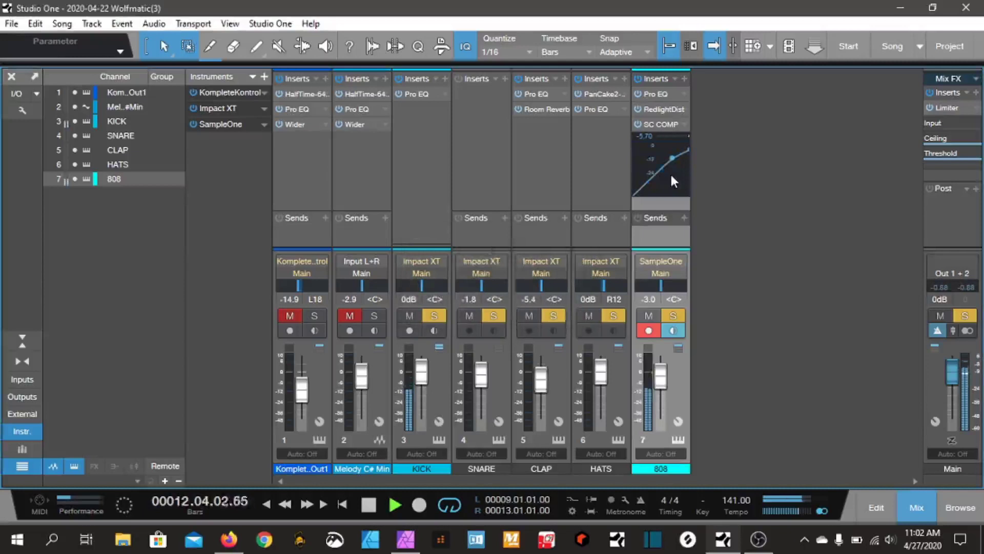
Show the 808 insert routing and colour the SC COMP block blue
click(665, 124)
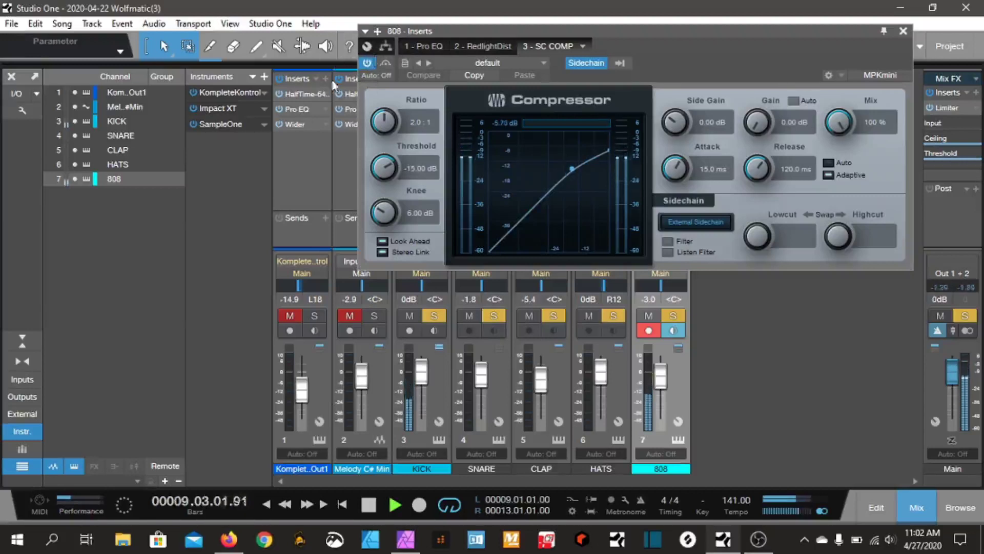
click(385, 48)
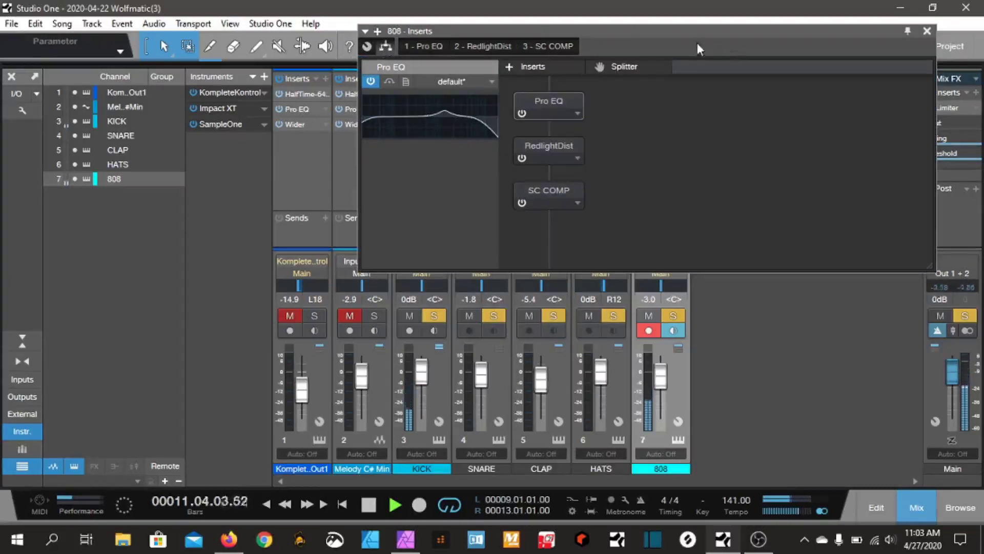
drag(699, 38, 530, 100)
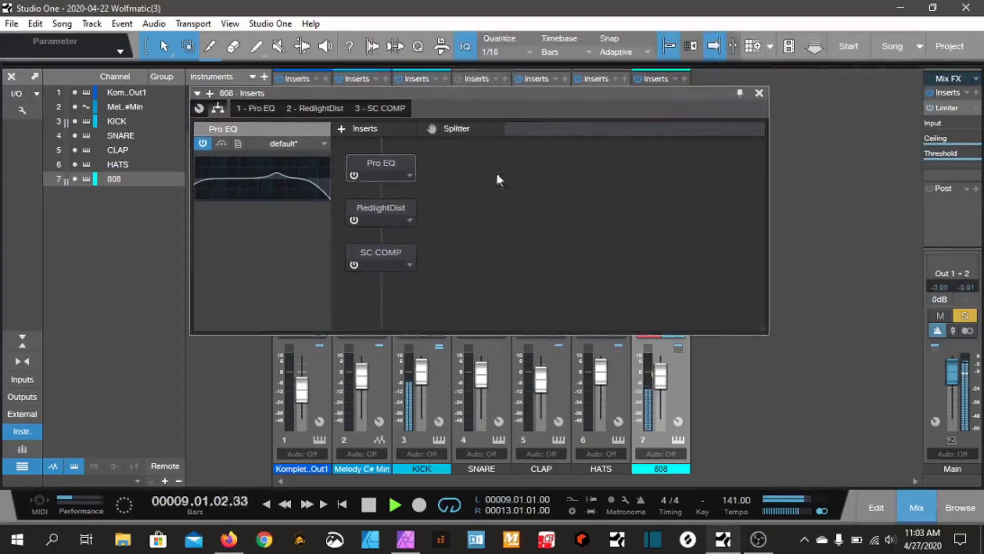
click(385, 258)
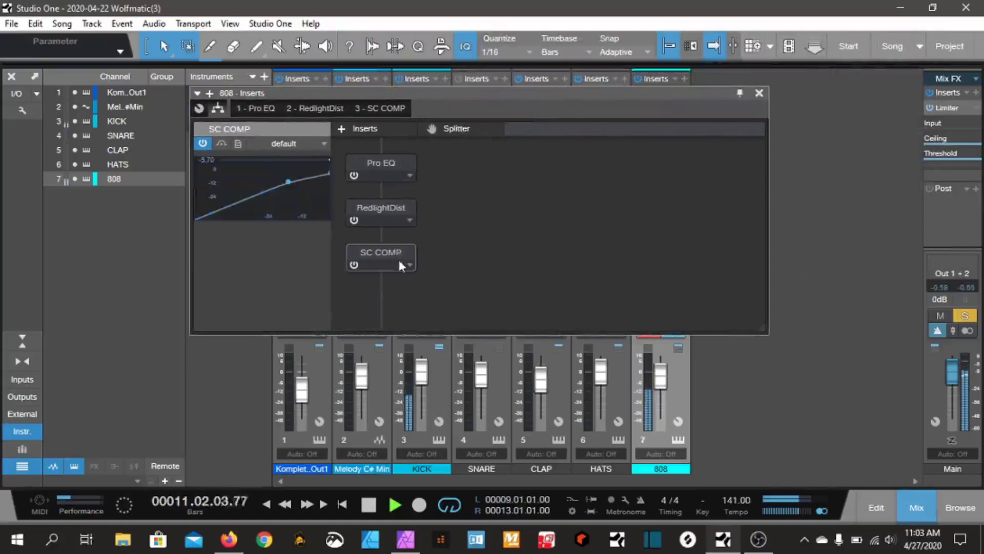
click(396, 262)
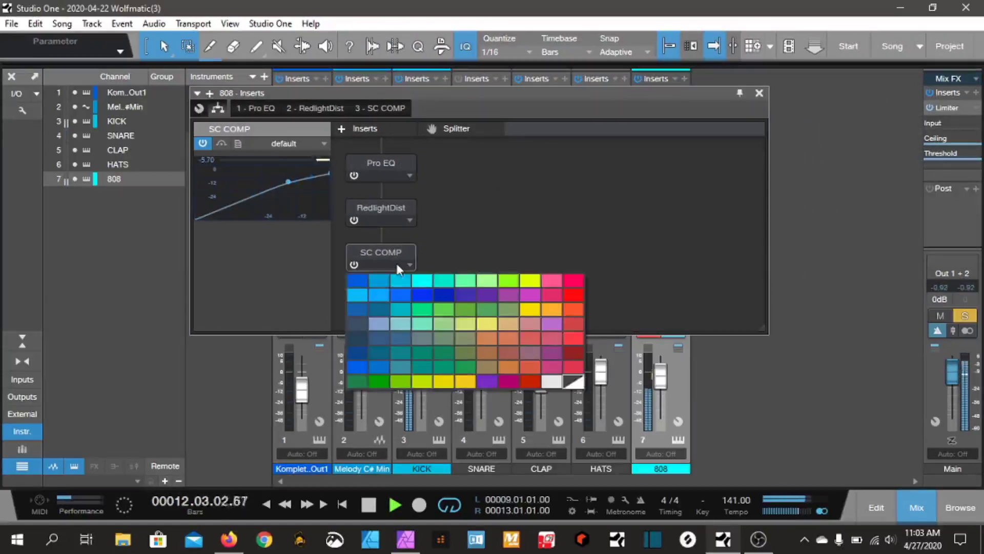
click(355, 283)
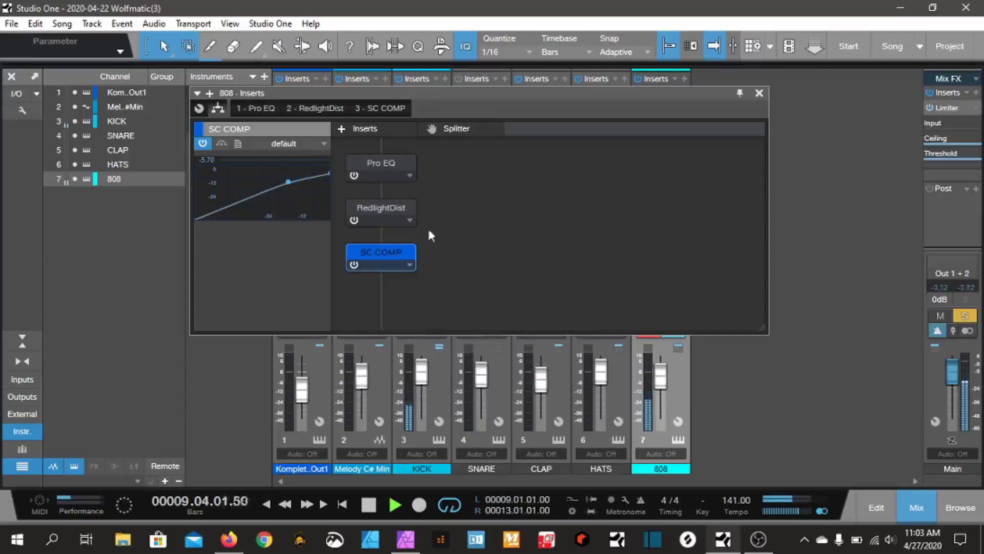
Add a frequency-split Splitter above SC COMP and move SC COMP onto its low branch
drag(456, 128, 390, 232)
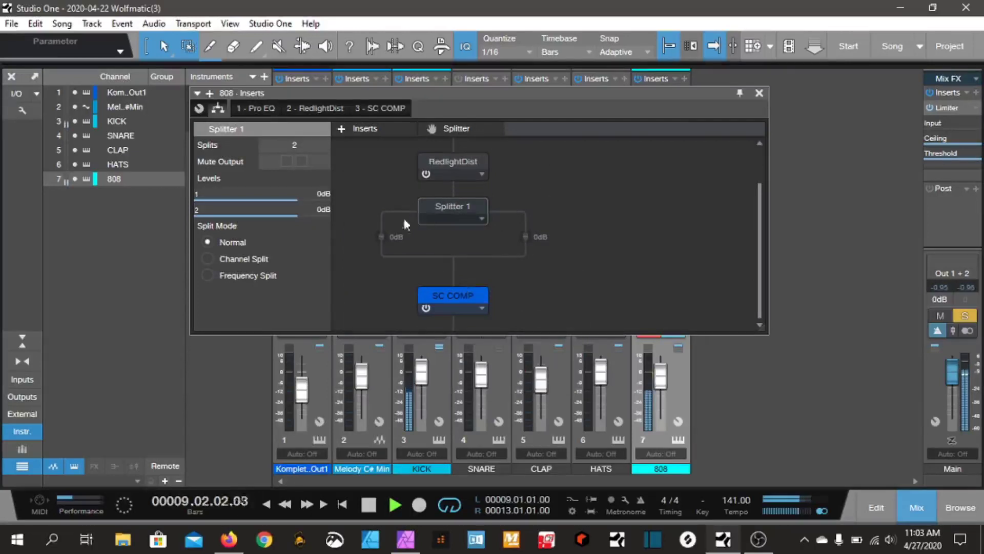
click(230, 276)
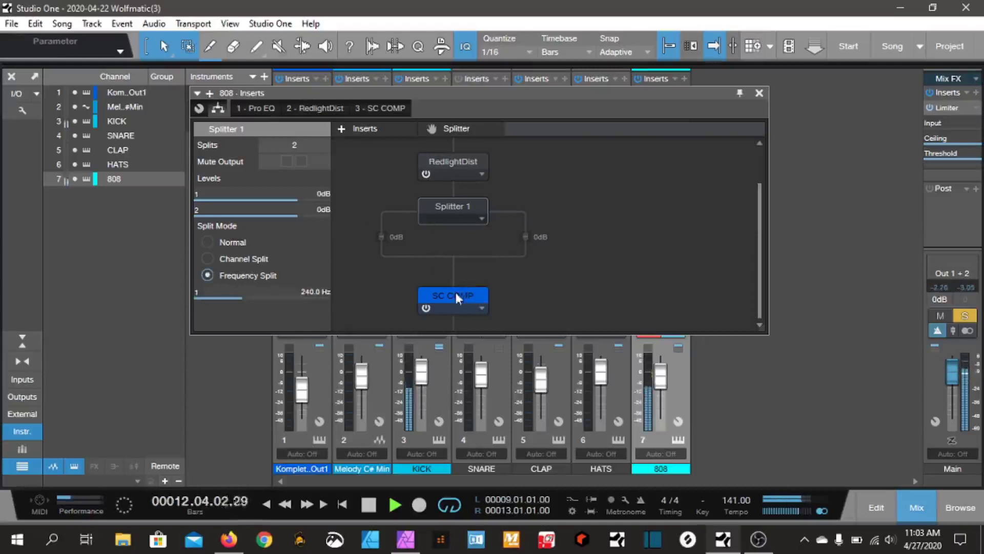
drag(454, 295, 388, 244)
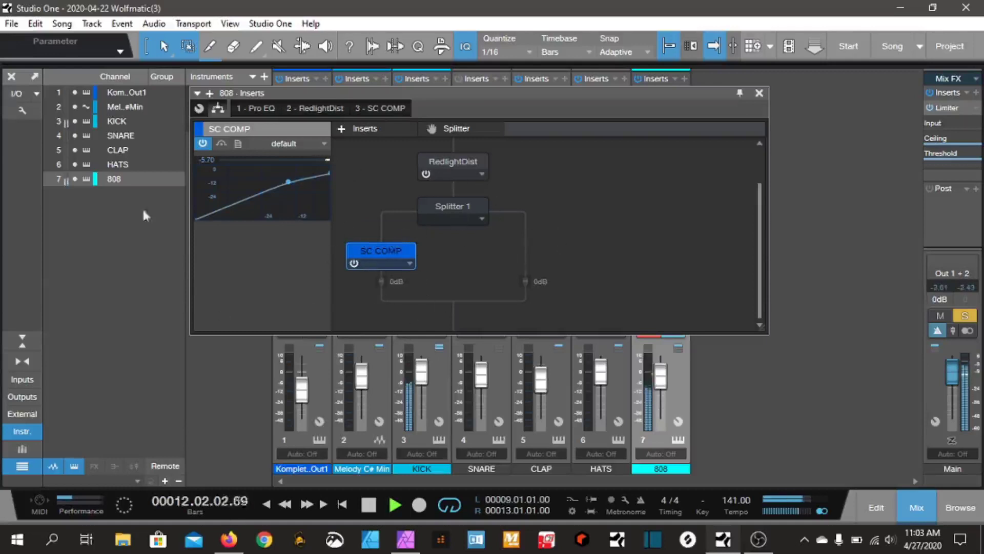
Set Splitter 1's crossover frequency field to 150 Hz
click(467, 206)
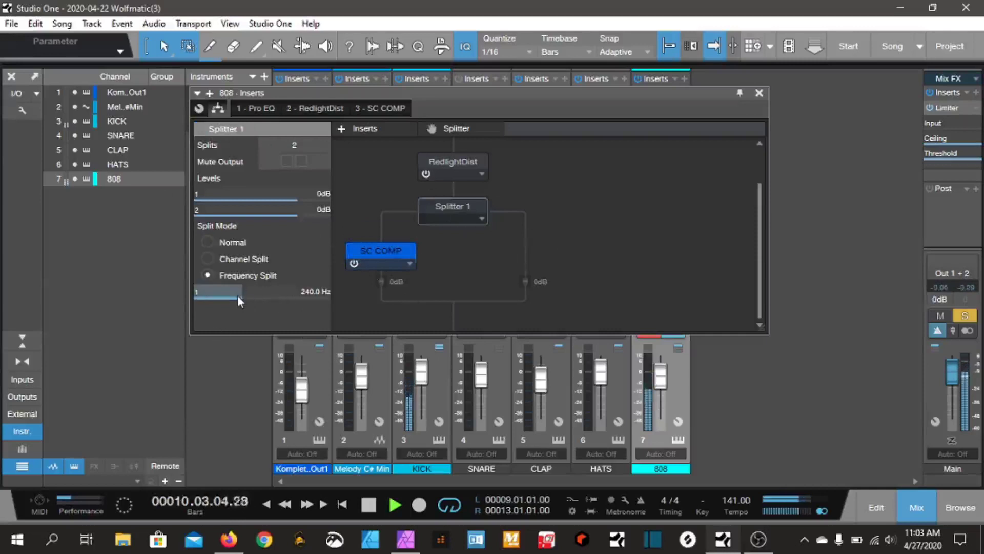
mouse_move(219, 292)
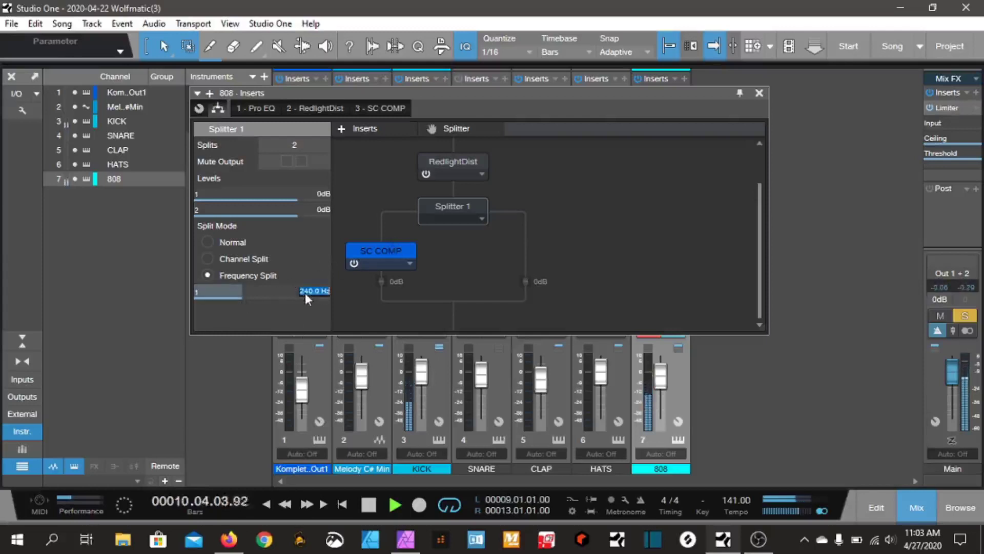
text(150)
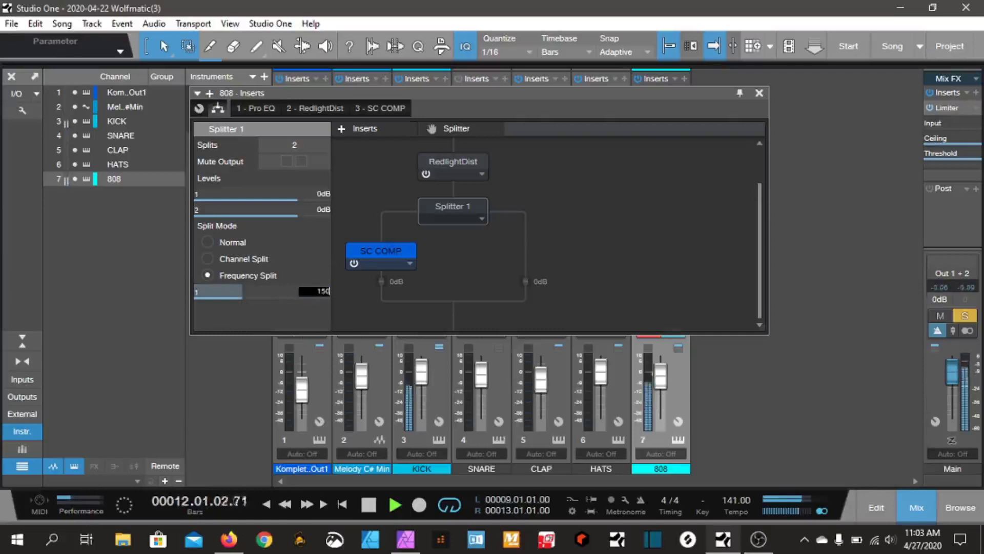
key(Return)
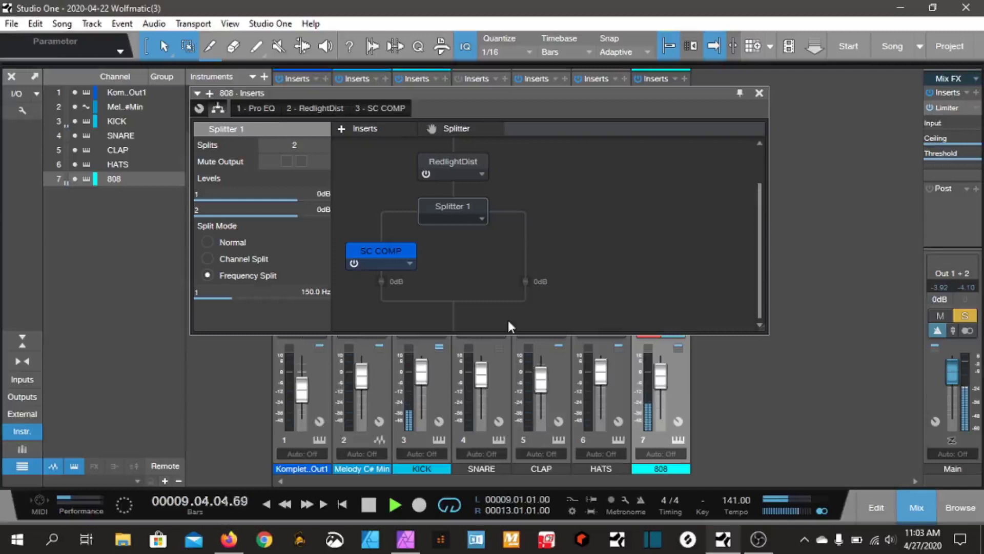
Give SC COMP a 9.7:1 ratio, 0.93 ms attack, -22.68 dB threshold and 0.54 dB side gain
double_click(392, 252)
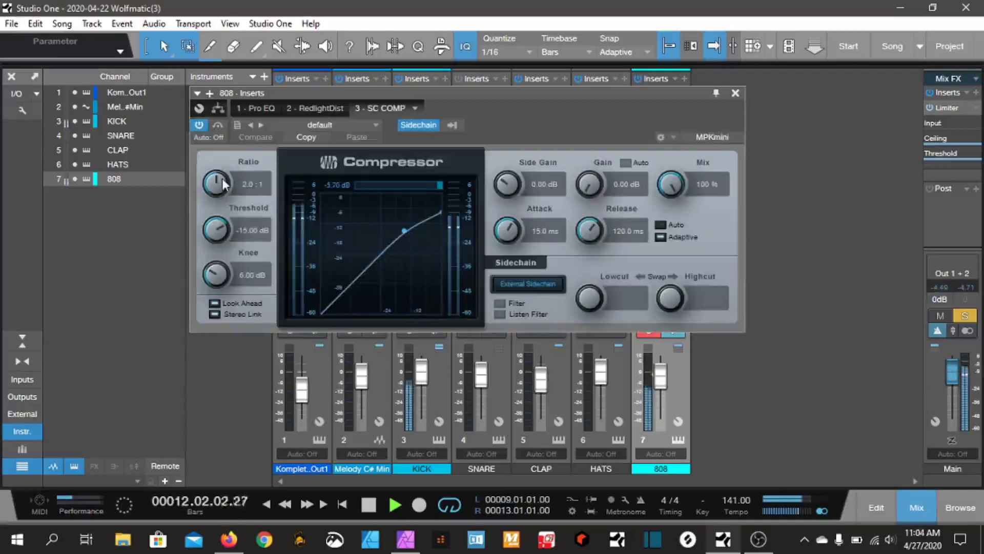
drag(260, 192, 210, 136)
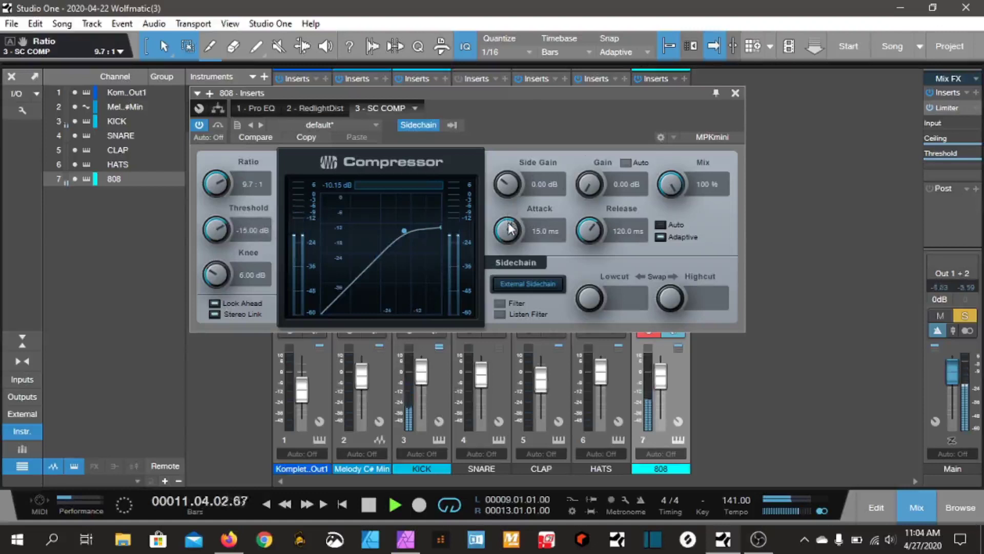
drag(508, 225, 490, 253)
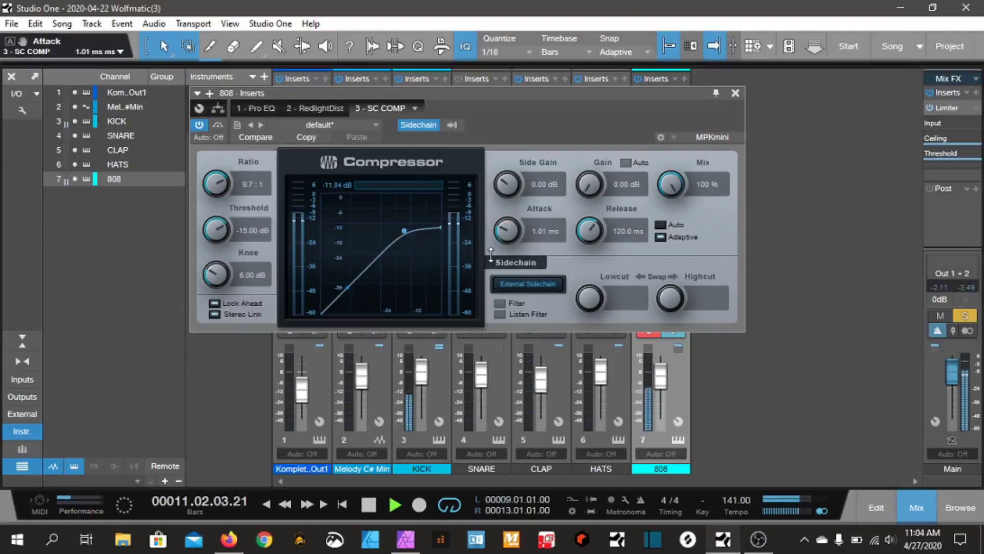
drag(491, 254, 490, 255)
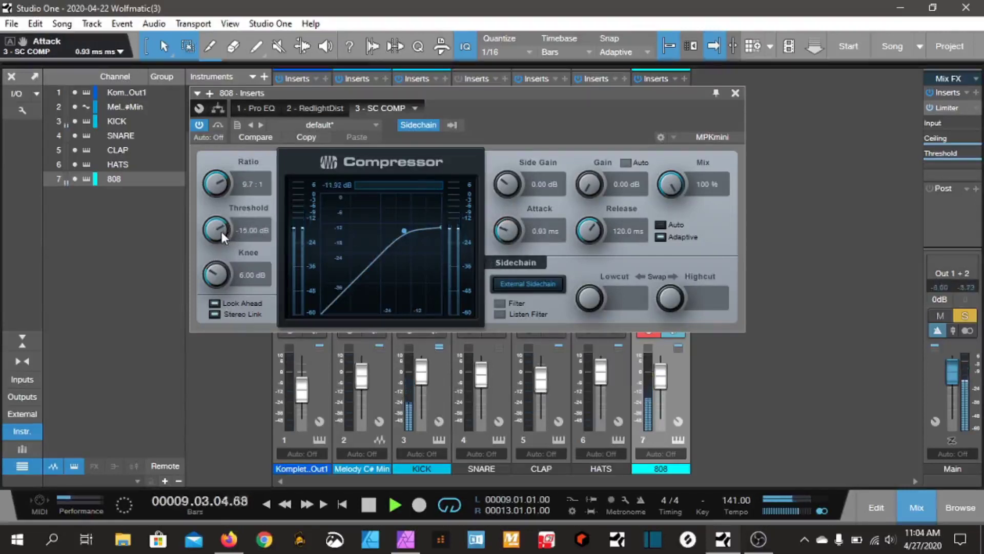
drag(220, 235, 220, 248)
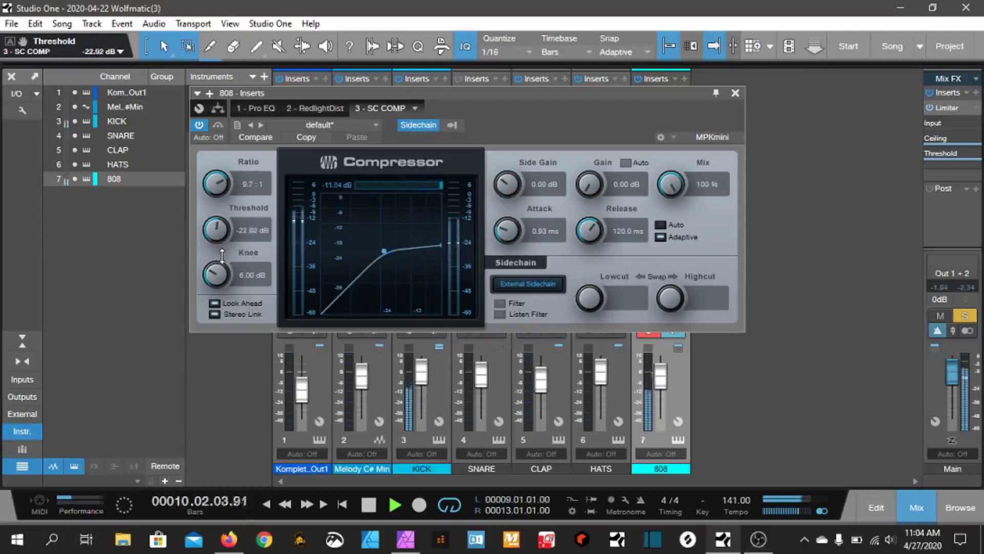
drag(221, 244, 223, 257)
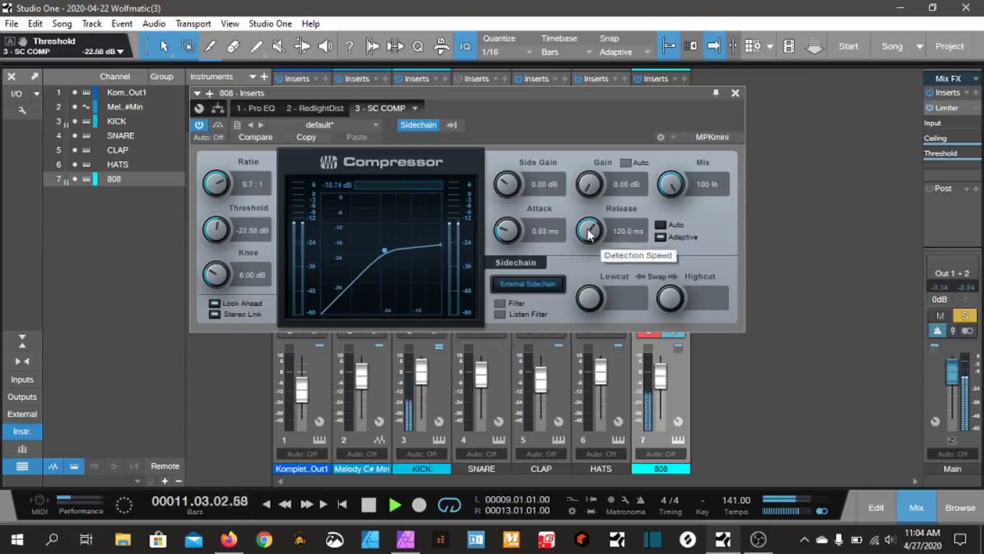
drag(513, 181, 509, 182)
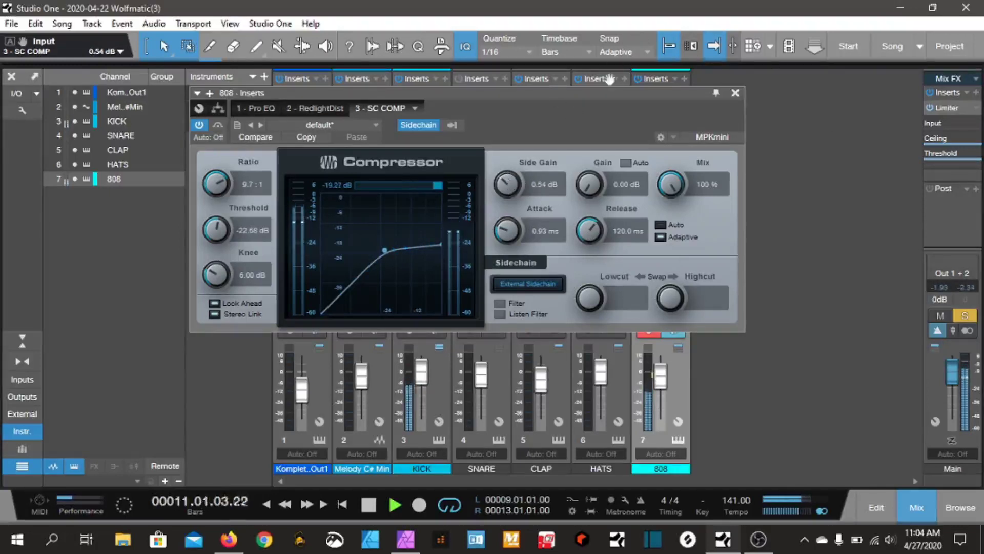
Close the CLAP inserts window and reopen the 808 channel's SC COMP insert
key(Up)
key(Up)
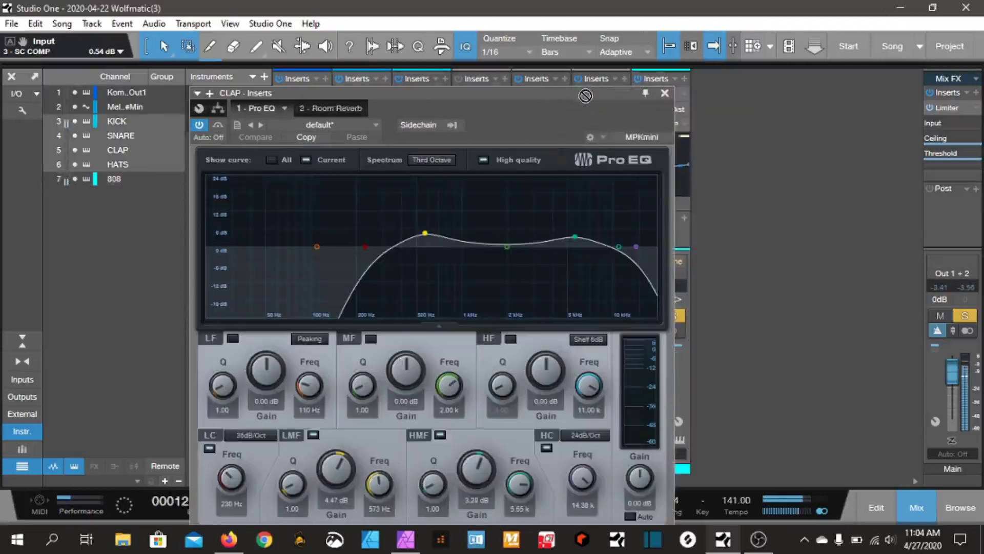
click(665, 93)
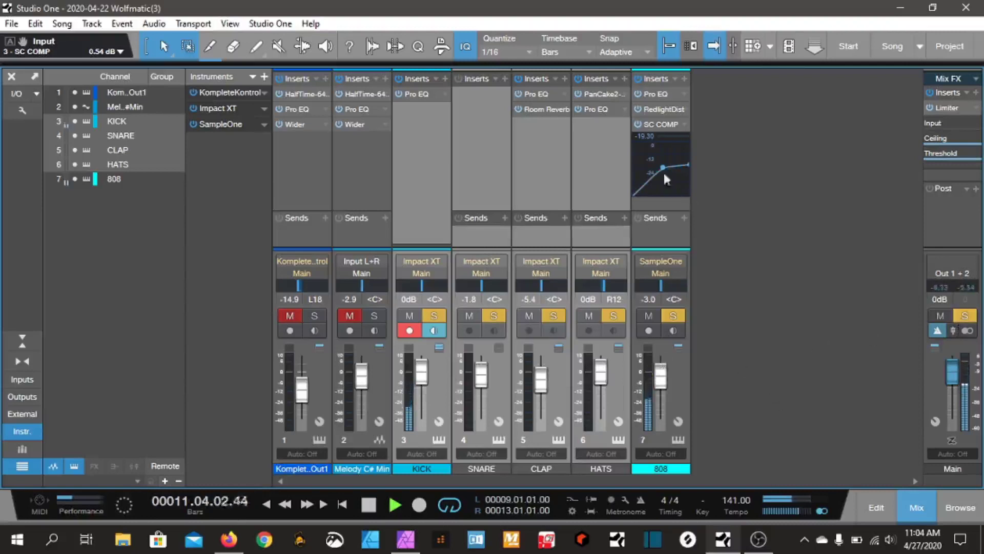
click(663, 125)
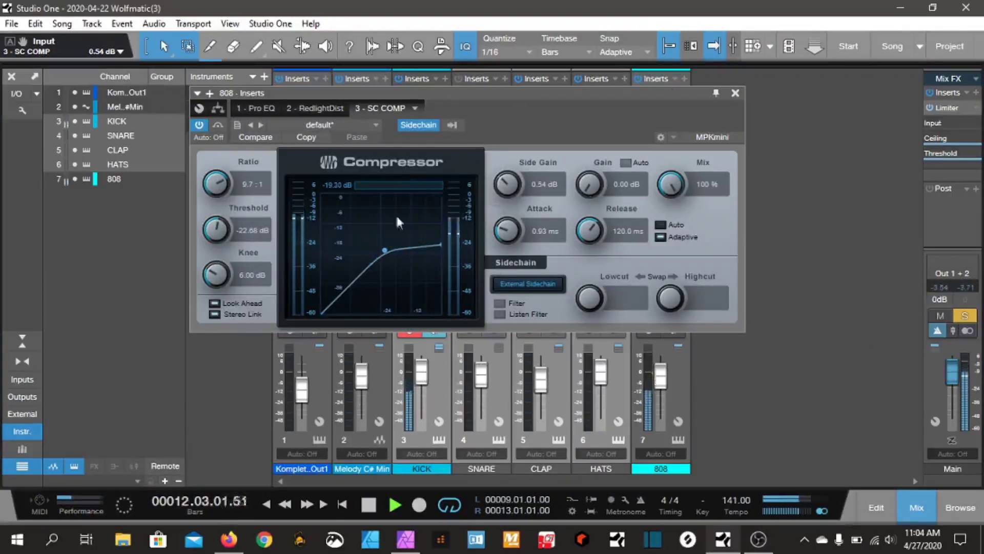
Drag RedlightDist from above Splitter 1 onto the branch beside SC COMP
click(219, 110)
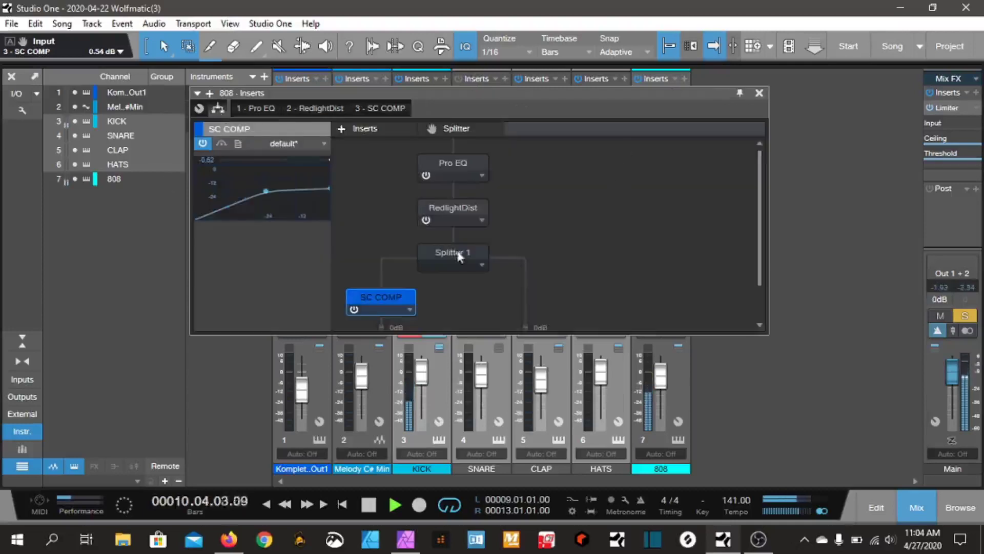
scroll(535, 290, down, 1)
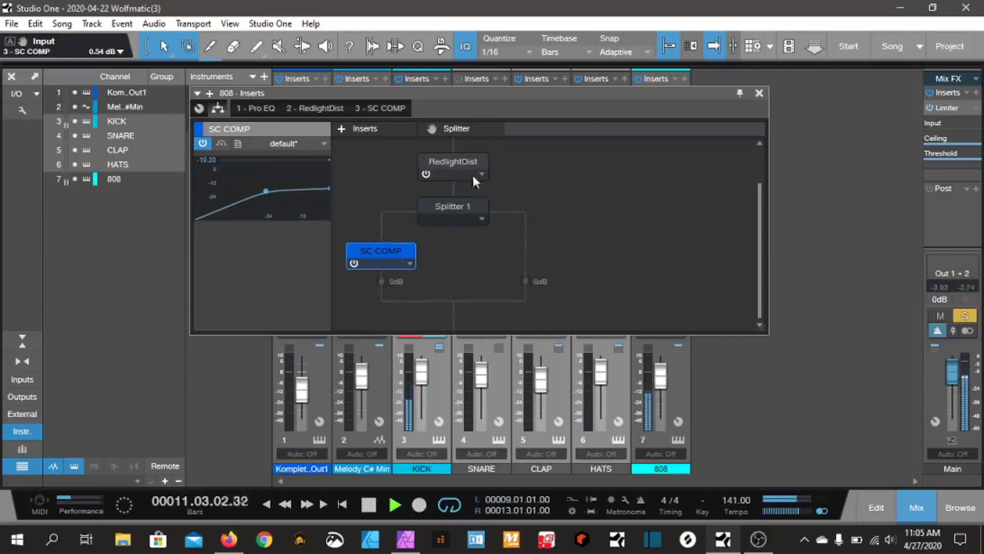
drag(458, 166, 518, 197)
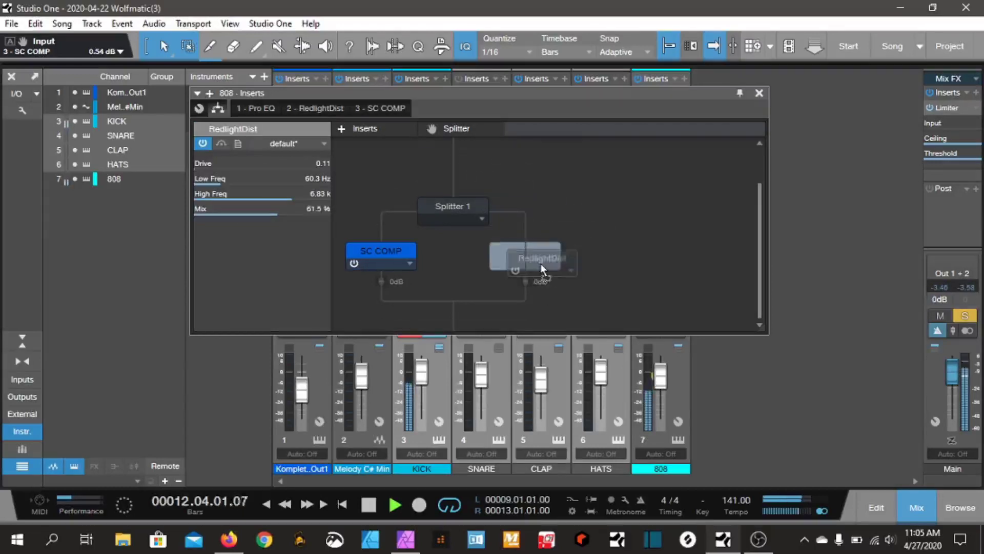
drag(529, 271, 529, 271)
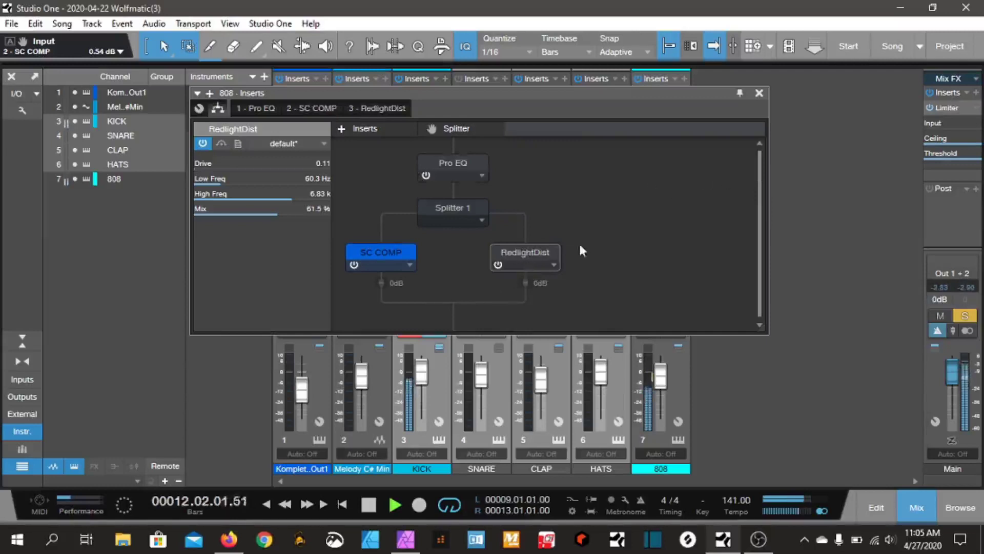
Colour RedlightDist red, close the 808 inserts window, and clear all solos
click(531, 262)
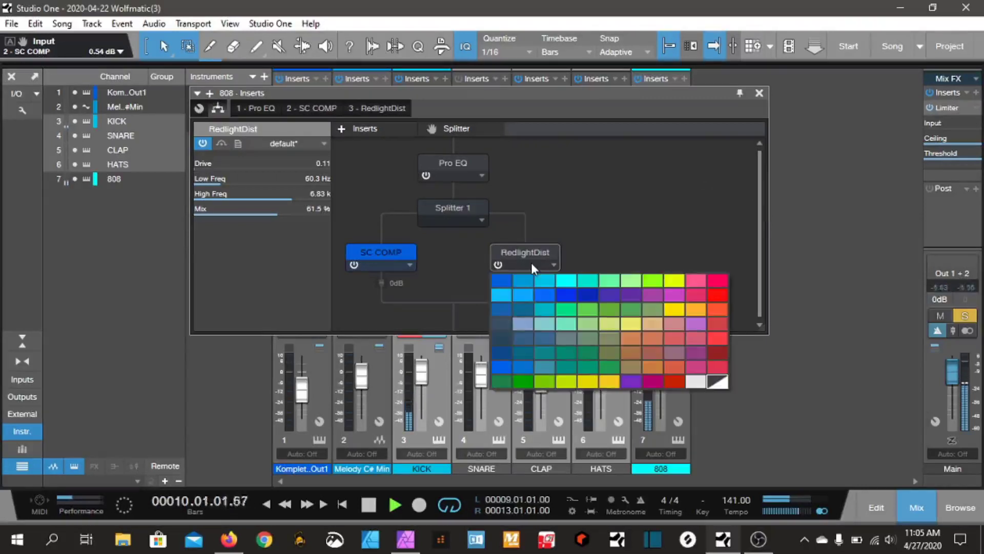
click(717, 294)
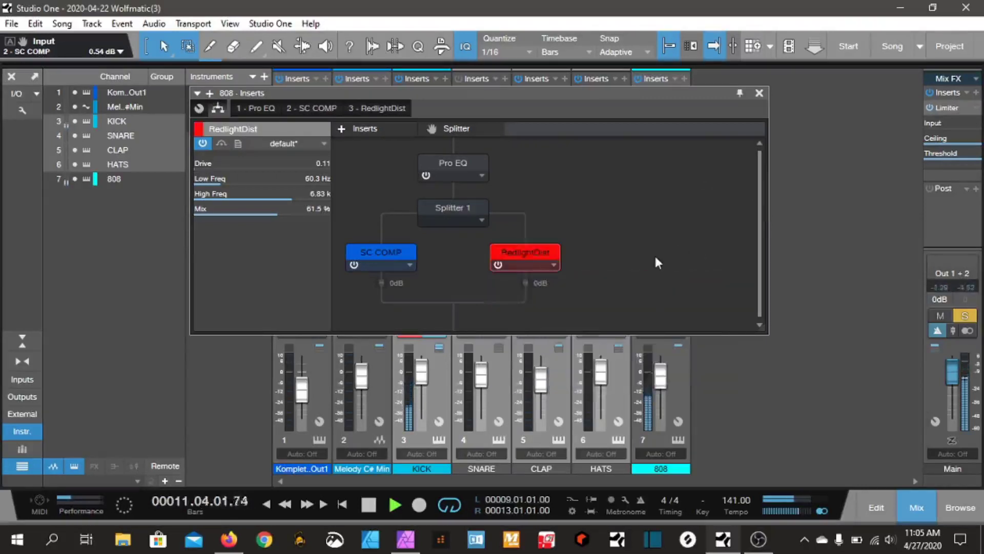
click(759, 94)
click(966, 318)
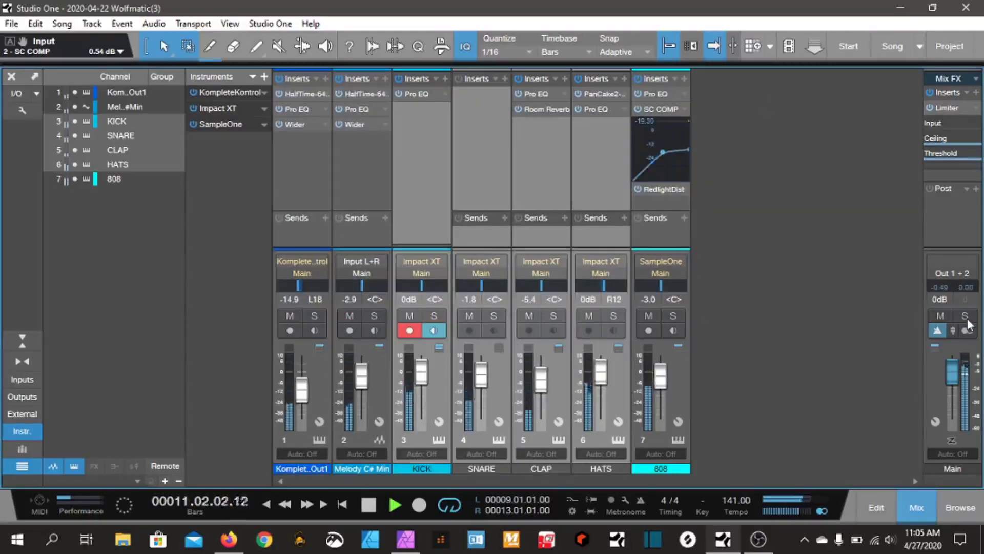
click(911, 501)
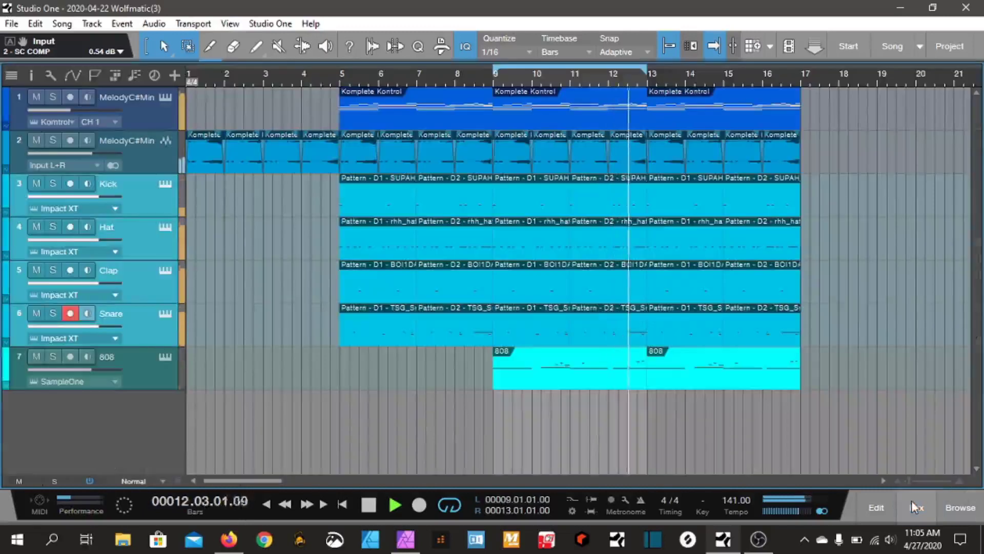